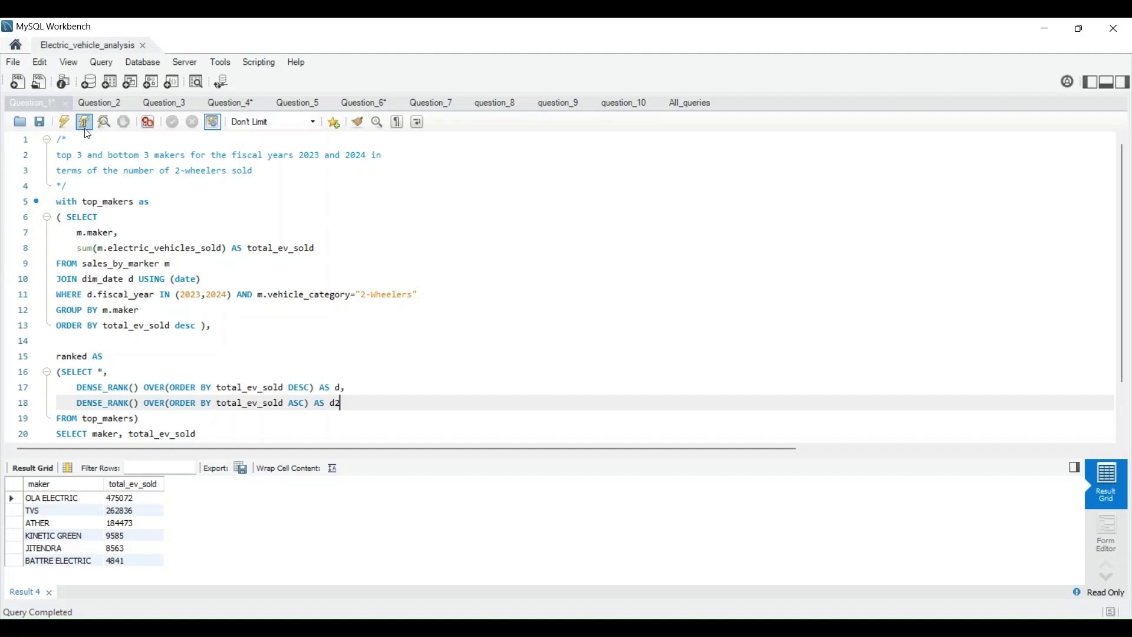
Run the Question_1 query for the top 3 and bottom 3 two-wheeler makers in fiscal years 2023 and 2024
left_click(65, 121)
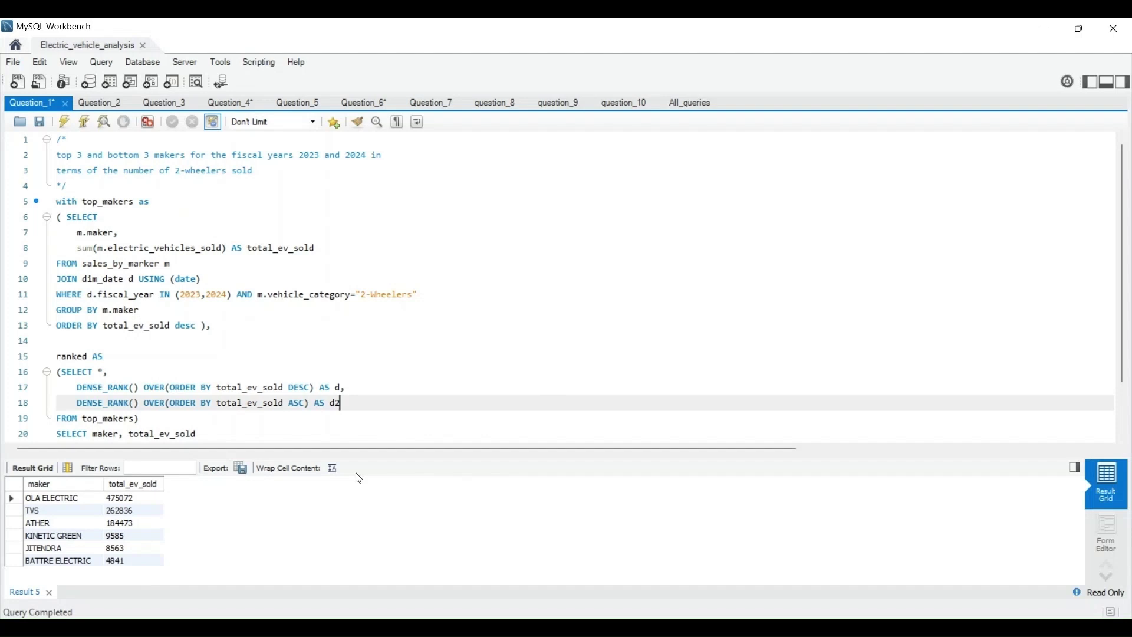
scroll(286, 370, "down", 1)
scroll(287, 371, "up", 1)
scroll(201, 332, "down", 2)
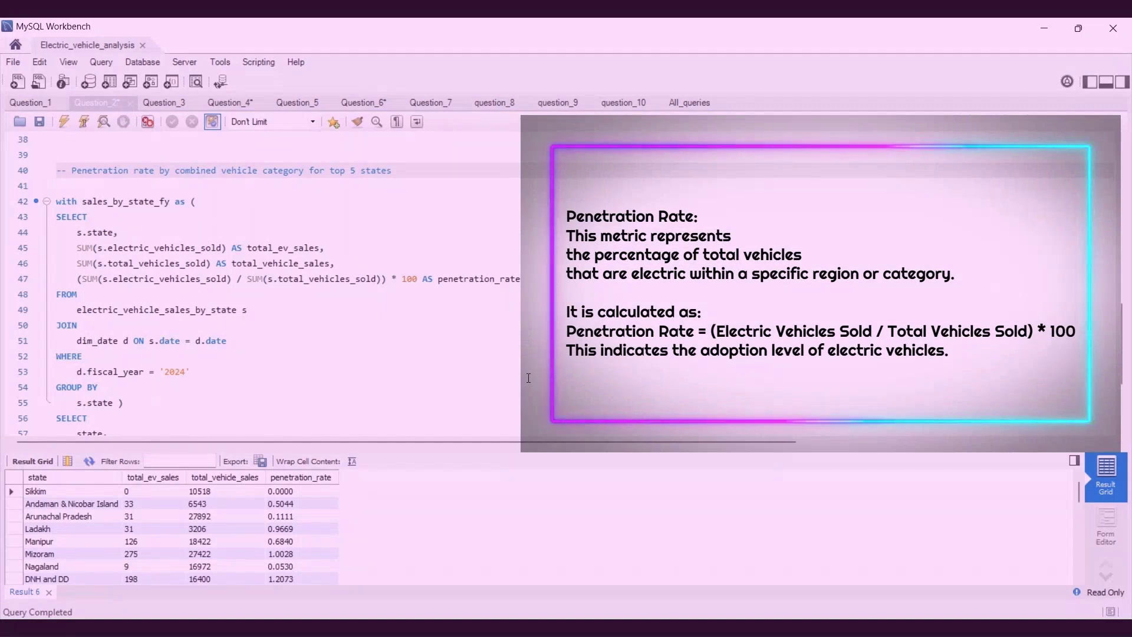
Run only the Question_2 statement that ranks the top 5 states by combined-category penetration rate for fiscal year 2024
scroll(302, 354, "down", 2)
scroll(302, 354, "up", 1)
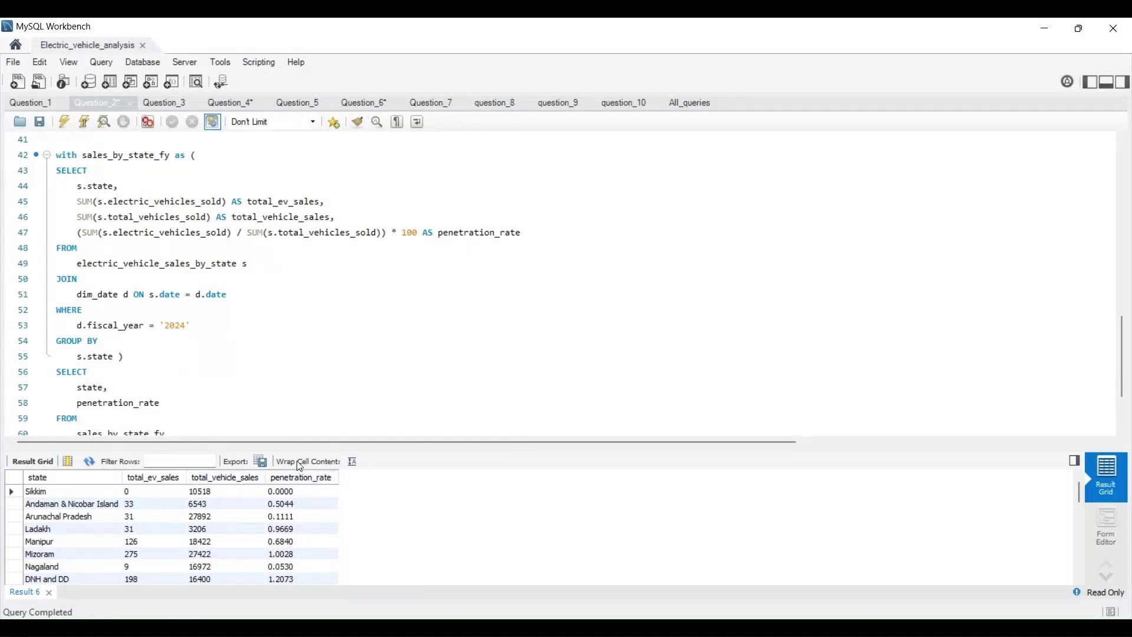
scroll(186, 326, "down", 2)
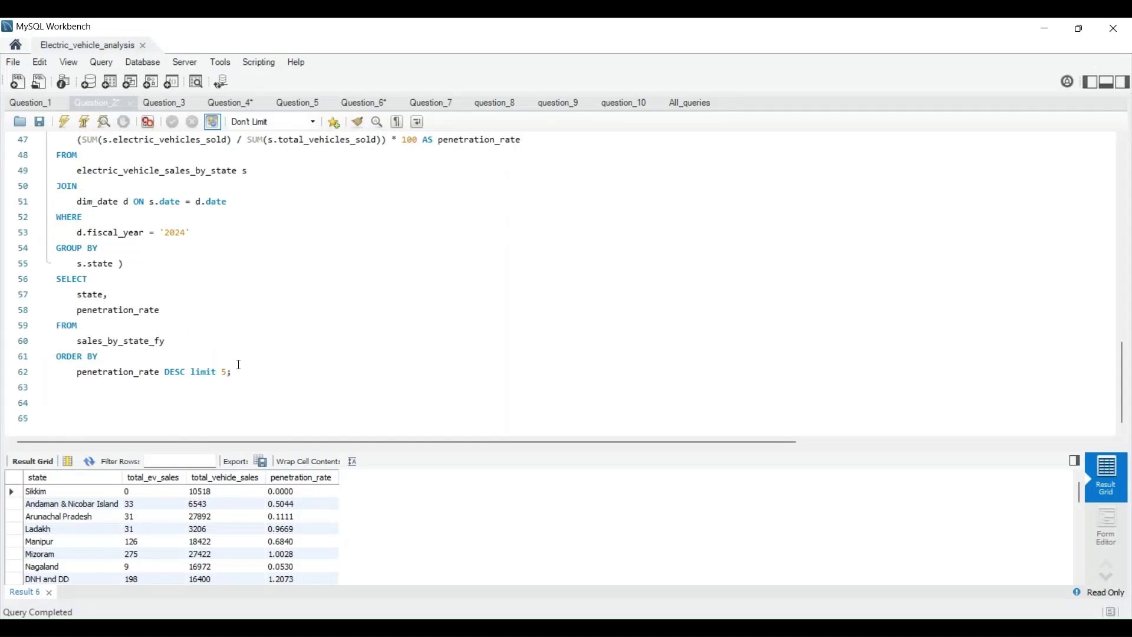
left_click_drag(235, 371, 56, 348)
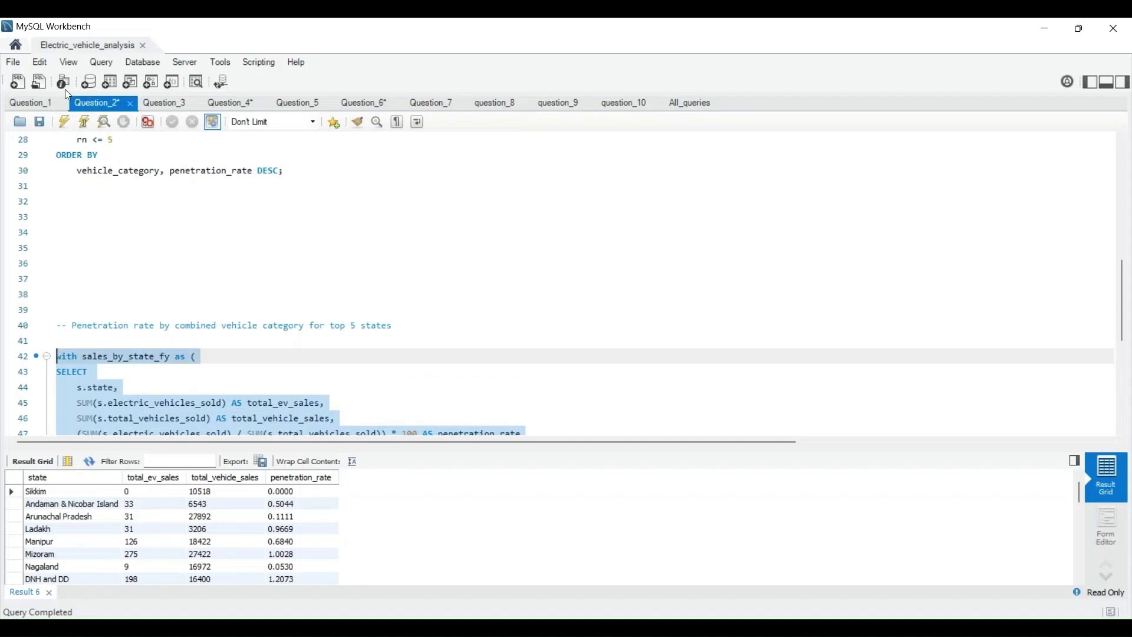
left_click(65, 122)
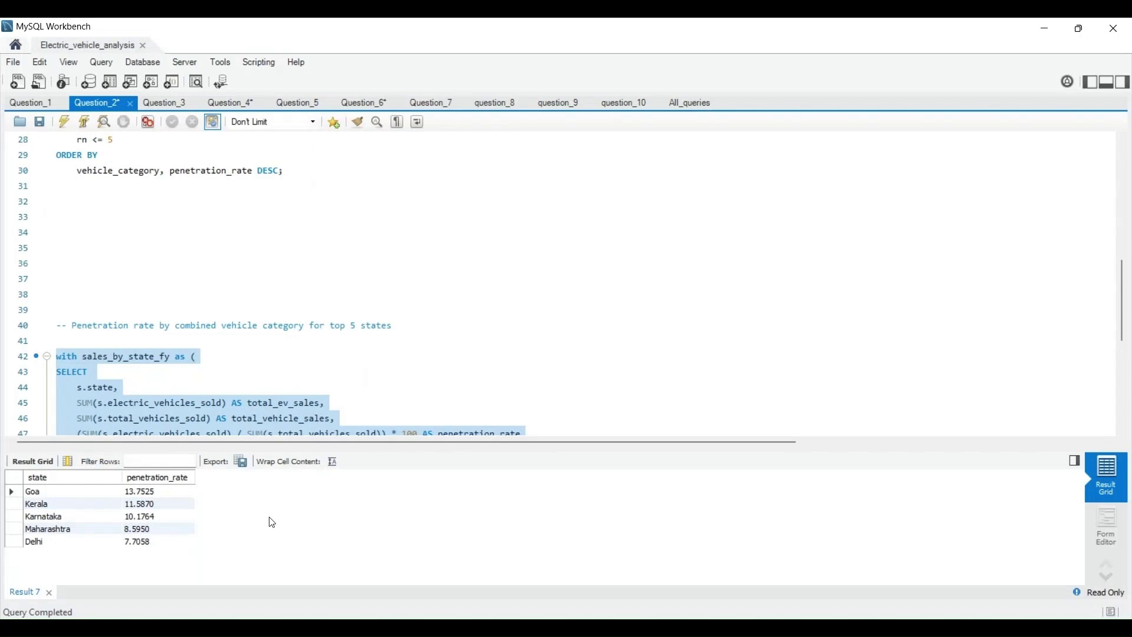
Run the Question_3 query for states whose penetration rate fell in fiscal year 2024, by vehicle category
left_click(155, 102)
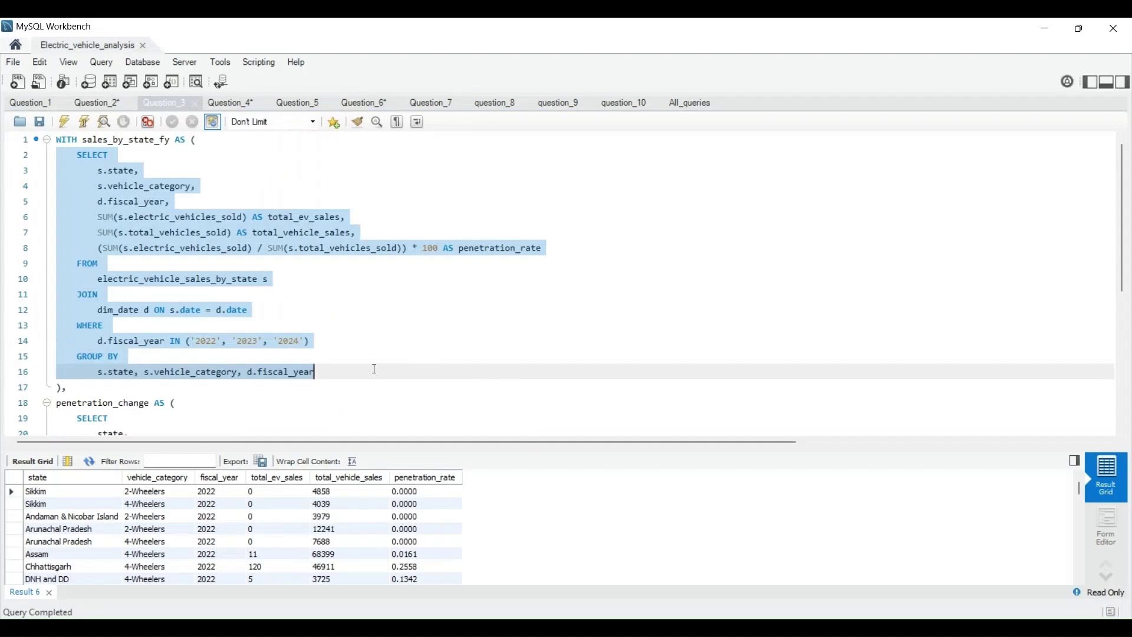
scroll(375, 369, "down", 3)
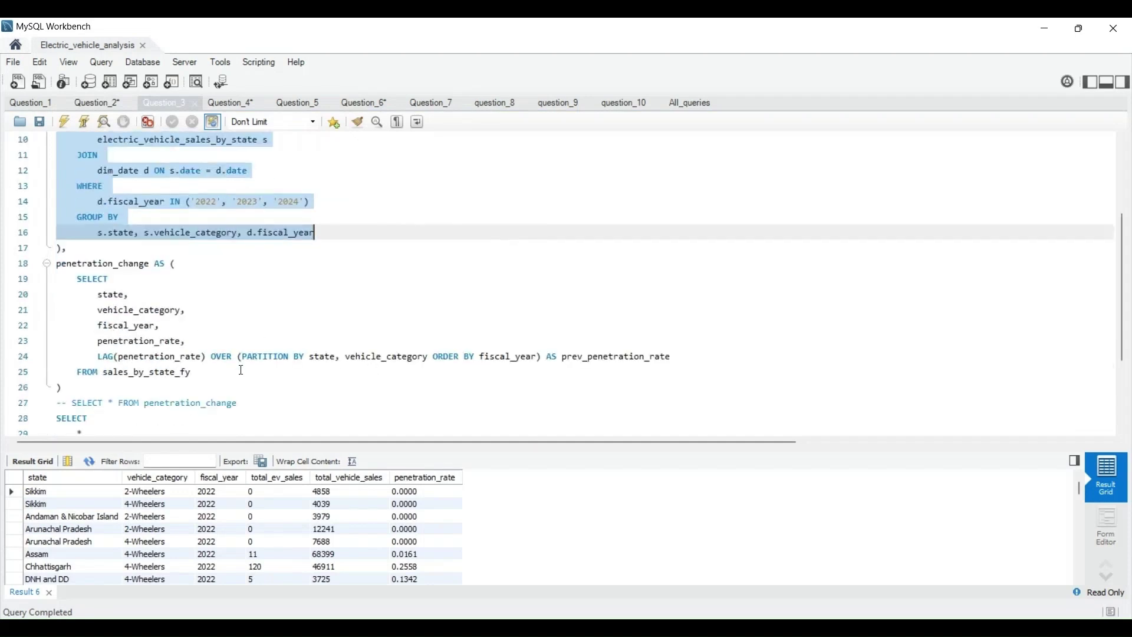
scroll(639, 382, "down", 3)
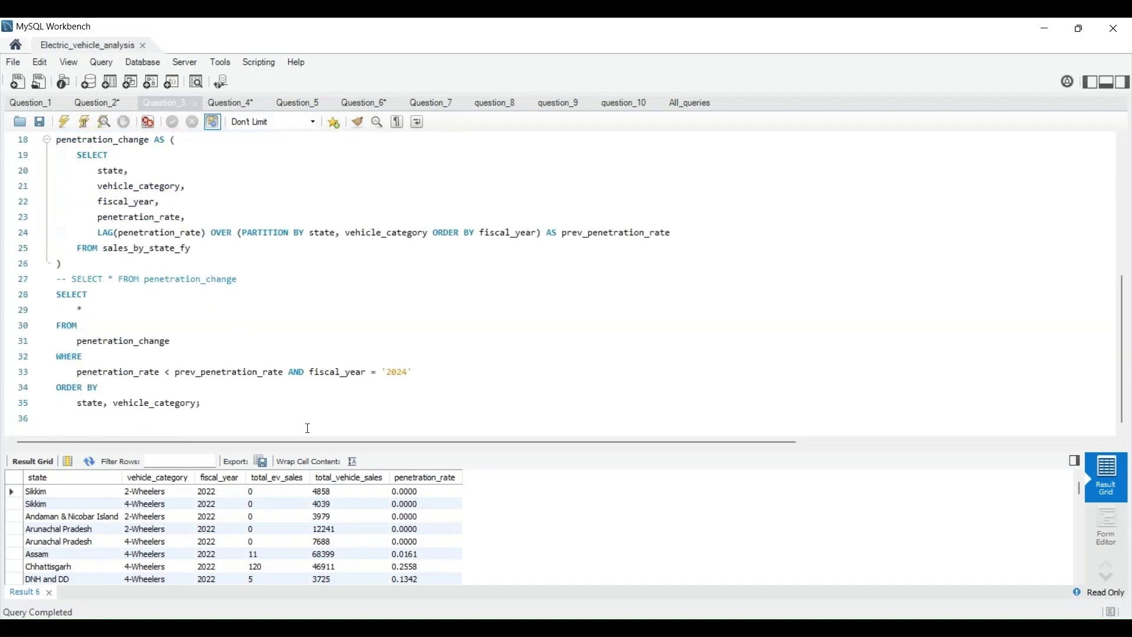
left_click(245, 404)
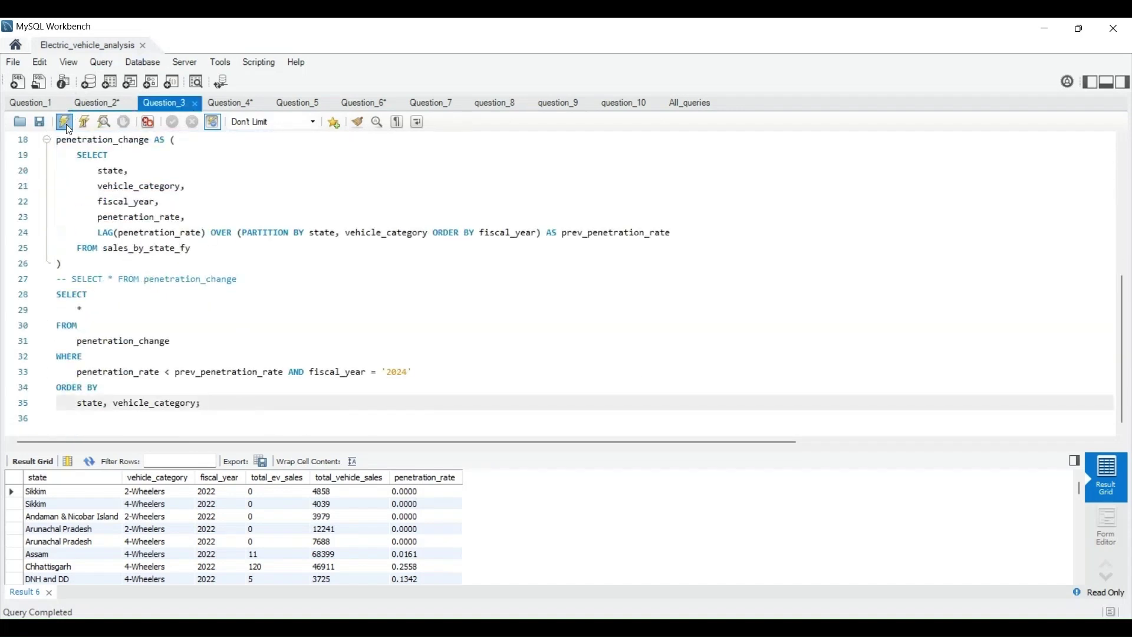
left_click(66, 124)
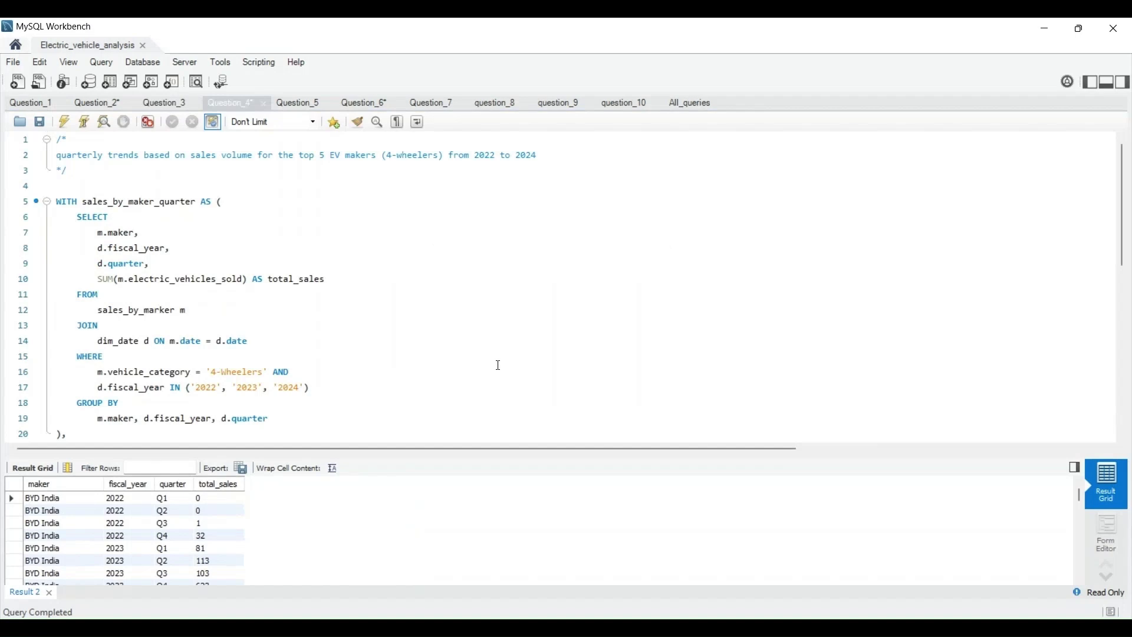
Run the Question_4 query on quarterly sales of the top 5 four-wheeler EV makers from 2022 to 2024 and review its result rows
scroll(498, 365, "down", 2)
scroll(498, 365, "up", 2)
scroll(498, 365, "down", 6)
scroll(498, 365, "up", 3)
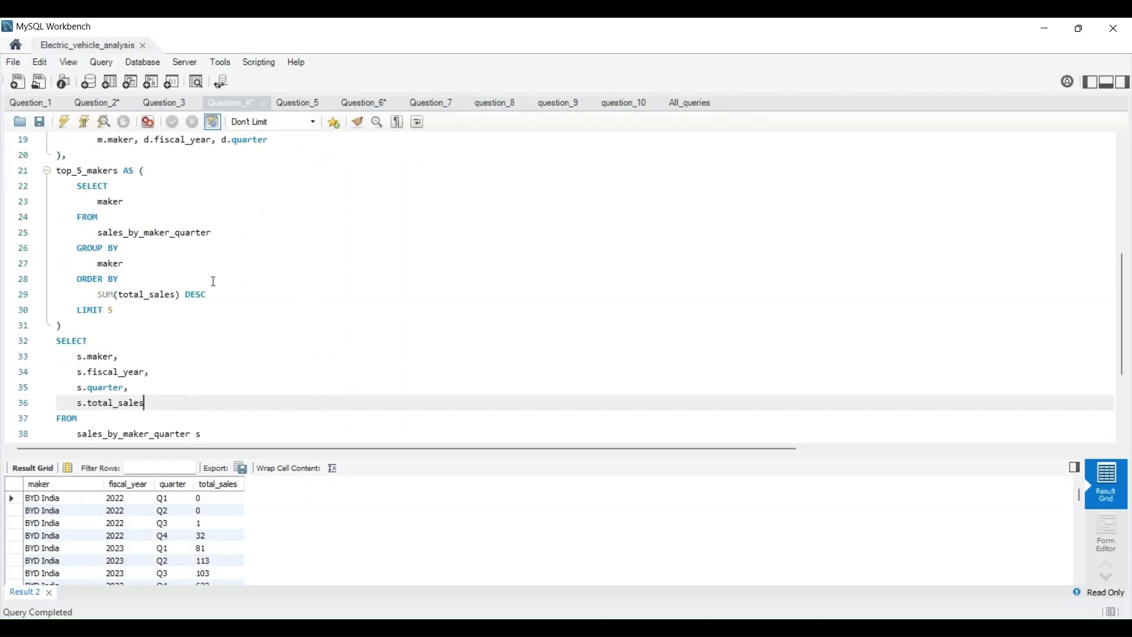
scroll(285, 355, "down", 3)
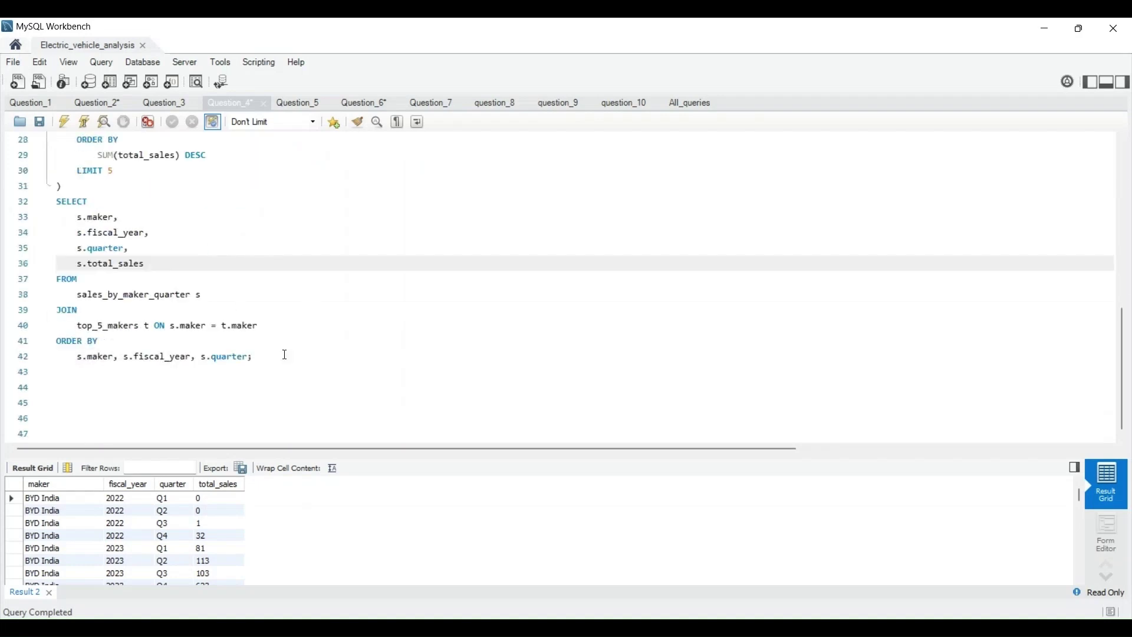
left_click(64, 126)
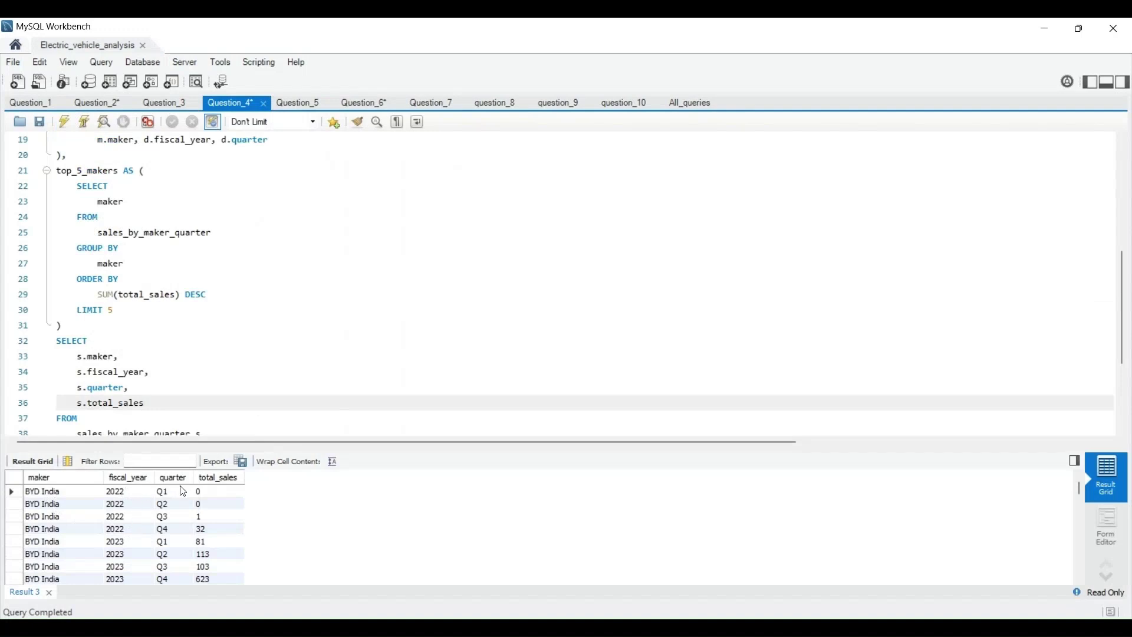
scroll(207, 545, "down", 2)
scroll(208, 553, "down", 10)
scroll(207, 553, "down", 3)
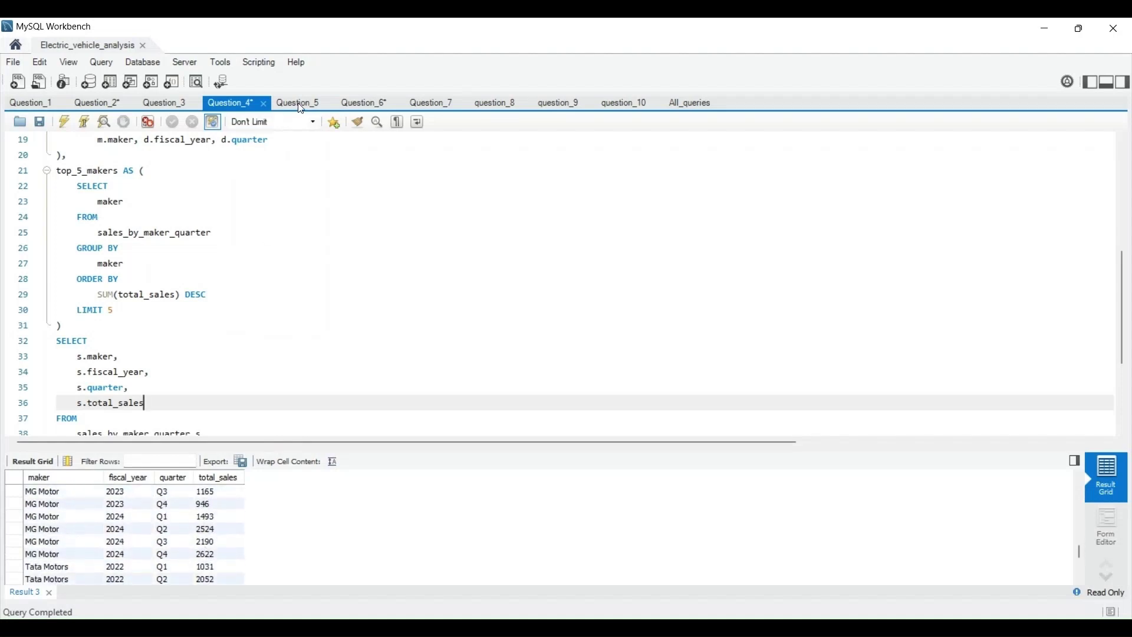
Run the Question_5 query comparing EV sales and penetration rates of Delhi and Karnataka for 2024
left_click(301, 105)
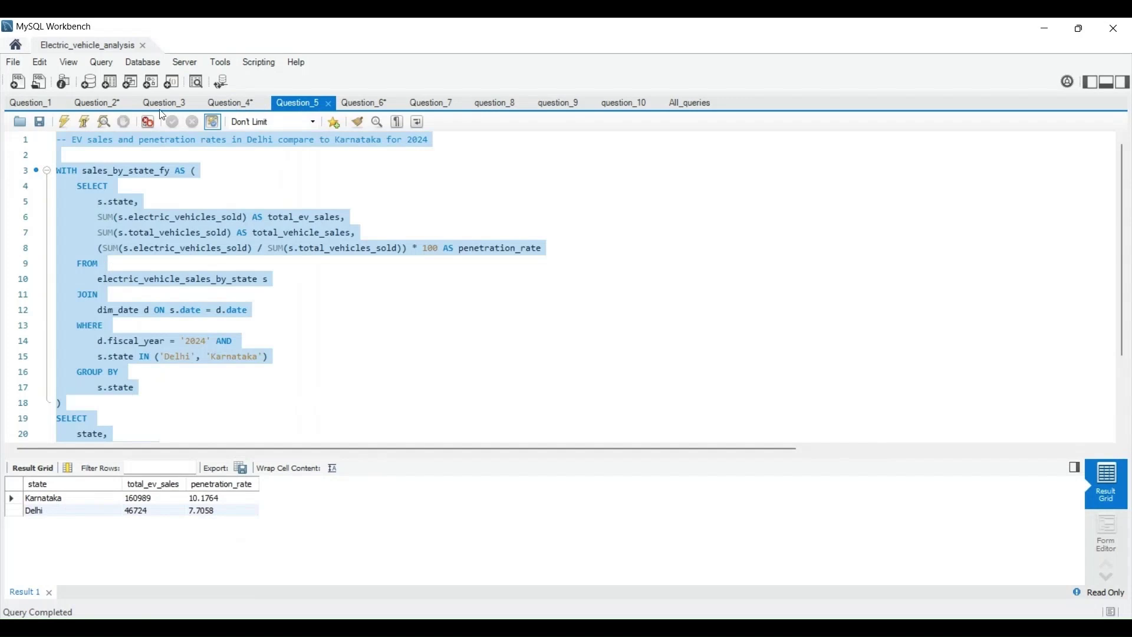
left_click(66, 125)
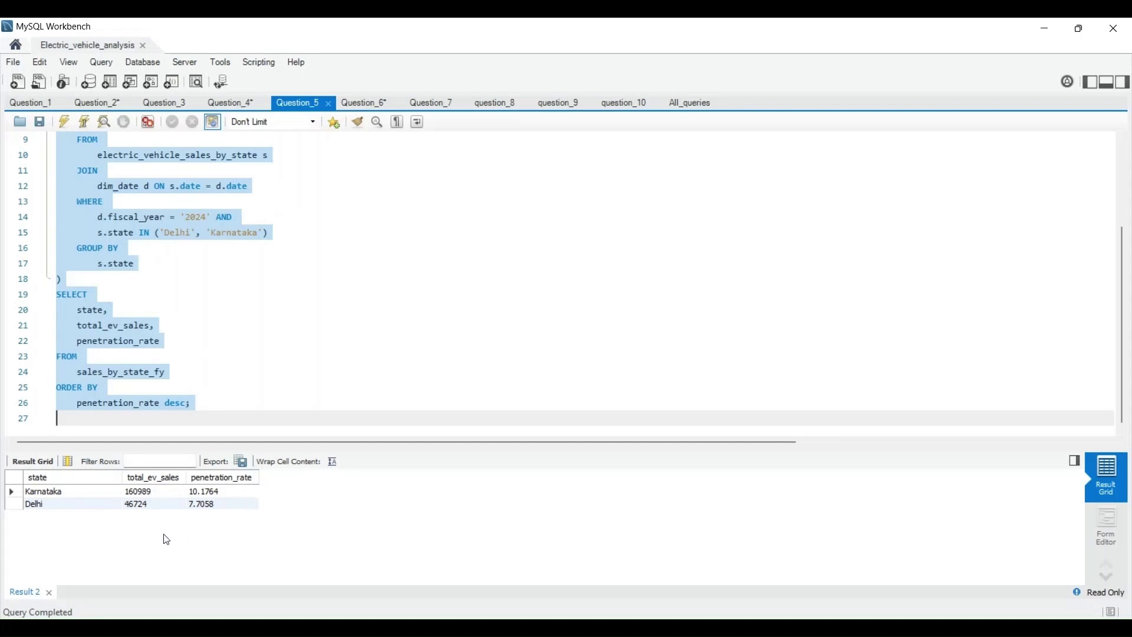
Run the Question_6 query for the top 5 four-wheeler makers by compounded annual growth rate from 2022 to 2024
key("ctrl+Tab")
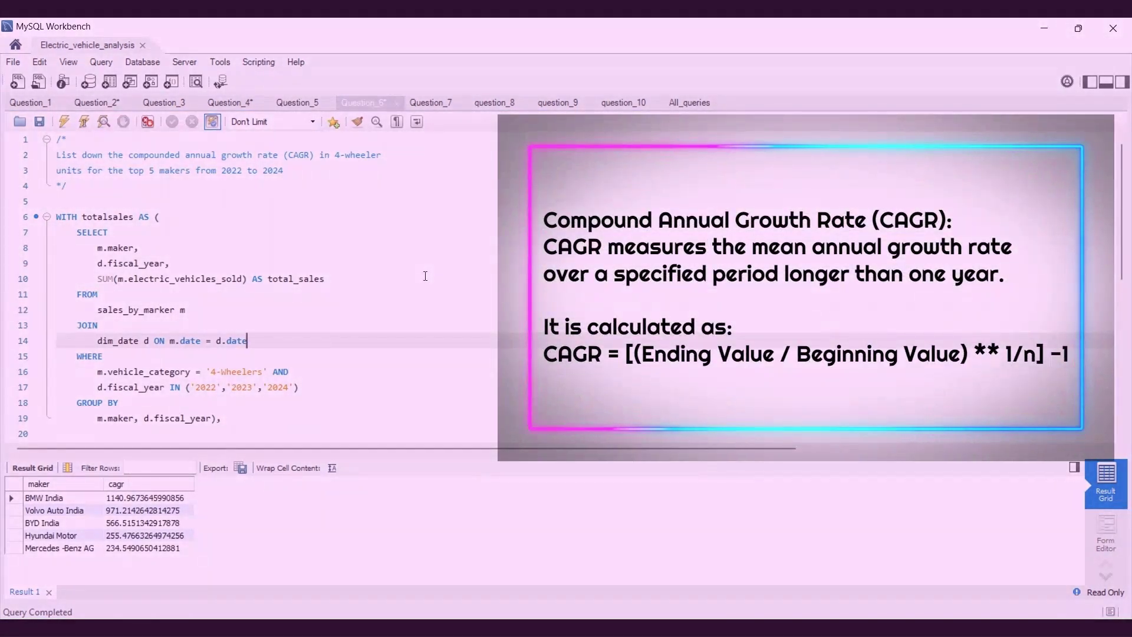
scroll(425, 276, "down", 7)
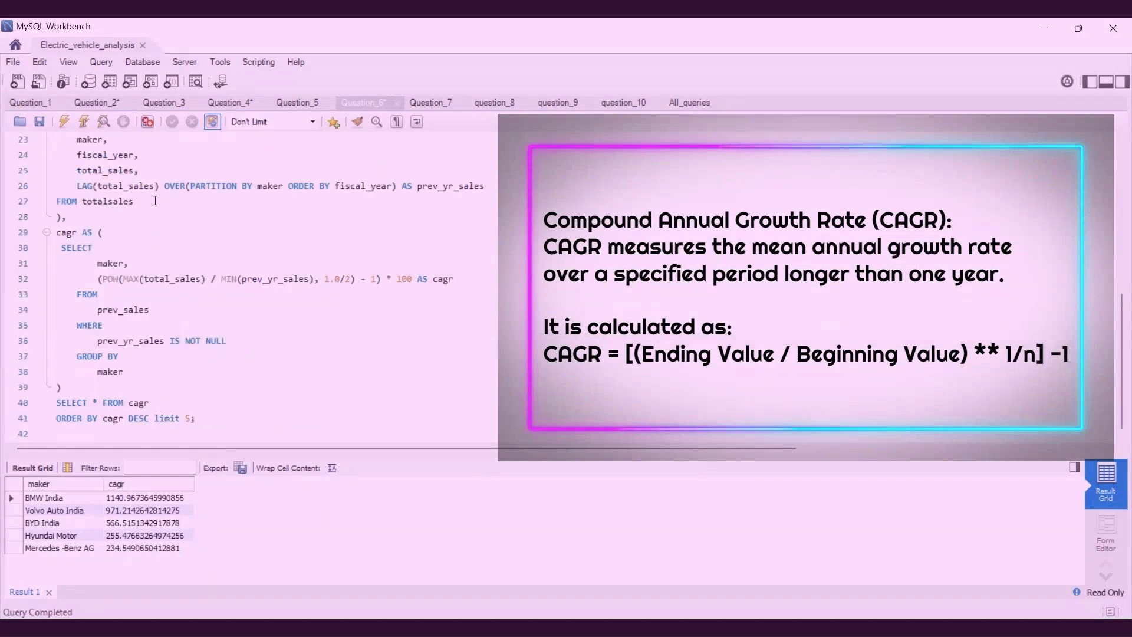
left_click(62, 124)
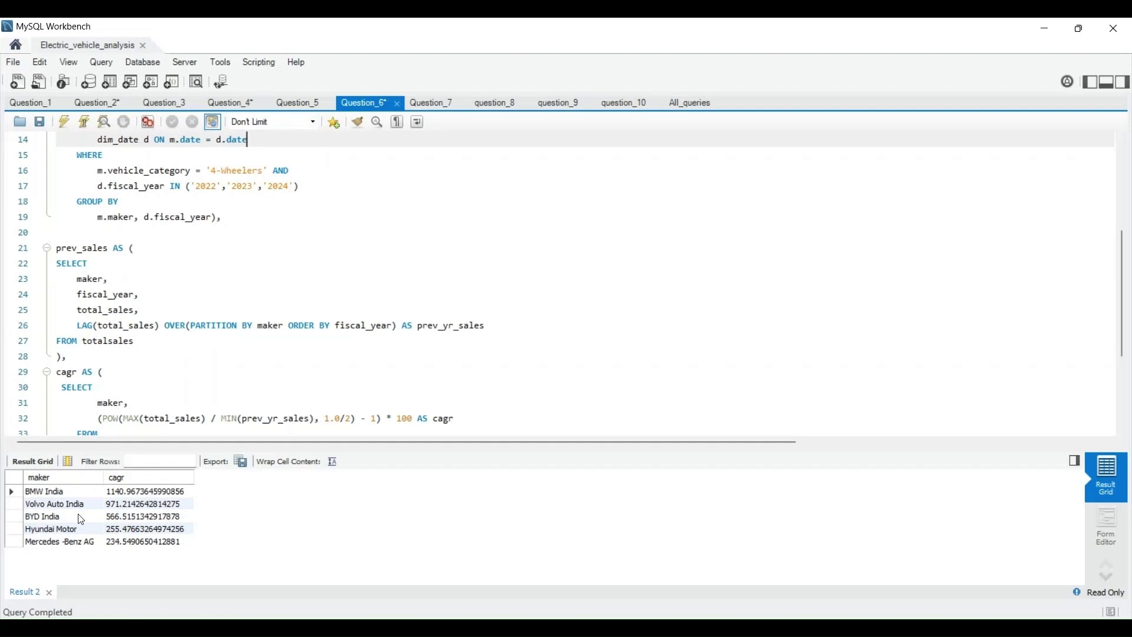
Run the Question_7 query for the top 10 states by compounded annual growth rate from 2022 to 2024
key("ctrl+Tab")
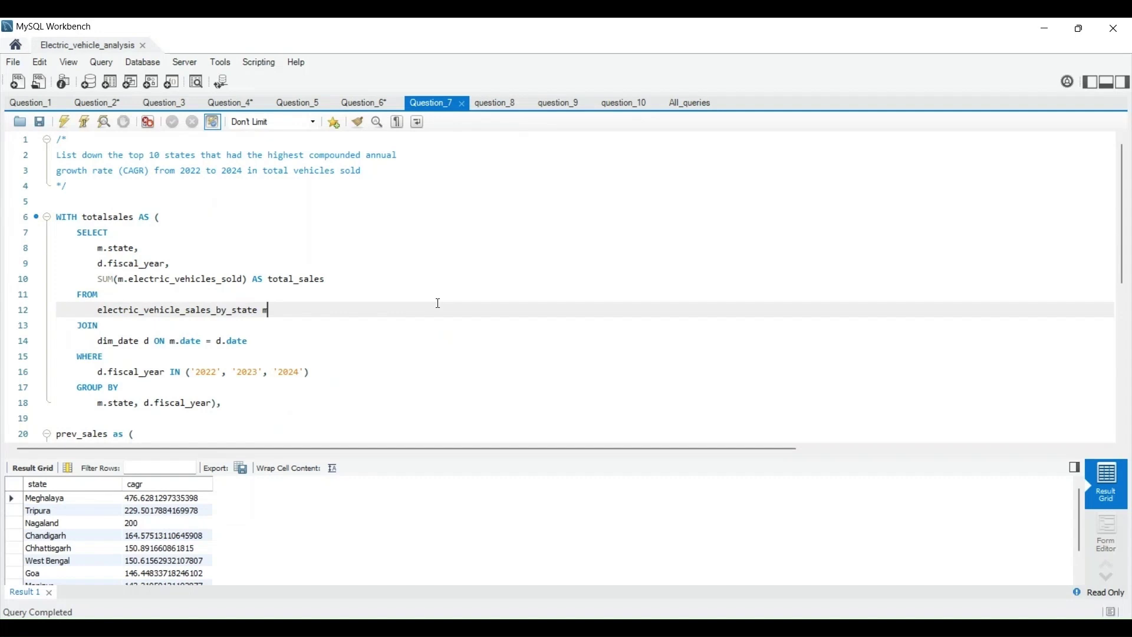
left_click(63, 123)
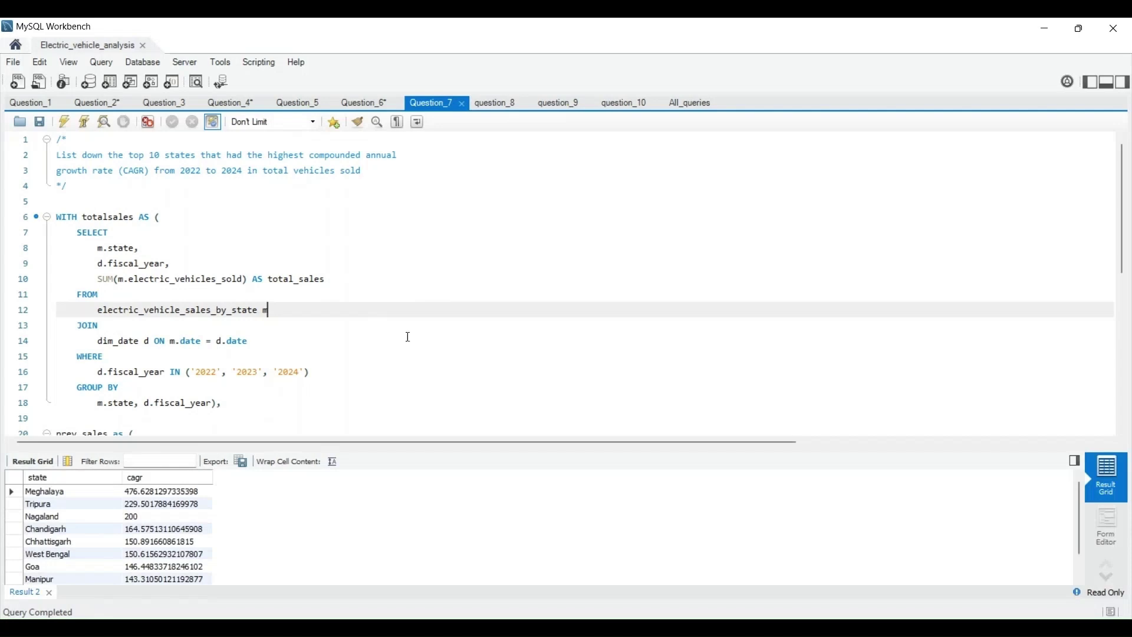
Examine the question_8 queries on peak and low EV sales months, with and without partitioning by fiscal year
left_click(497, 102)
scroll(332, 335, "up", 6)
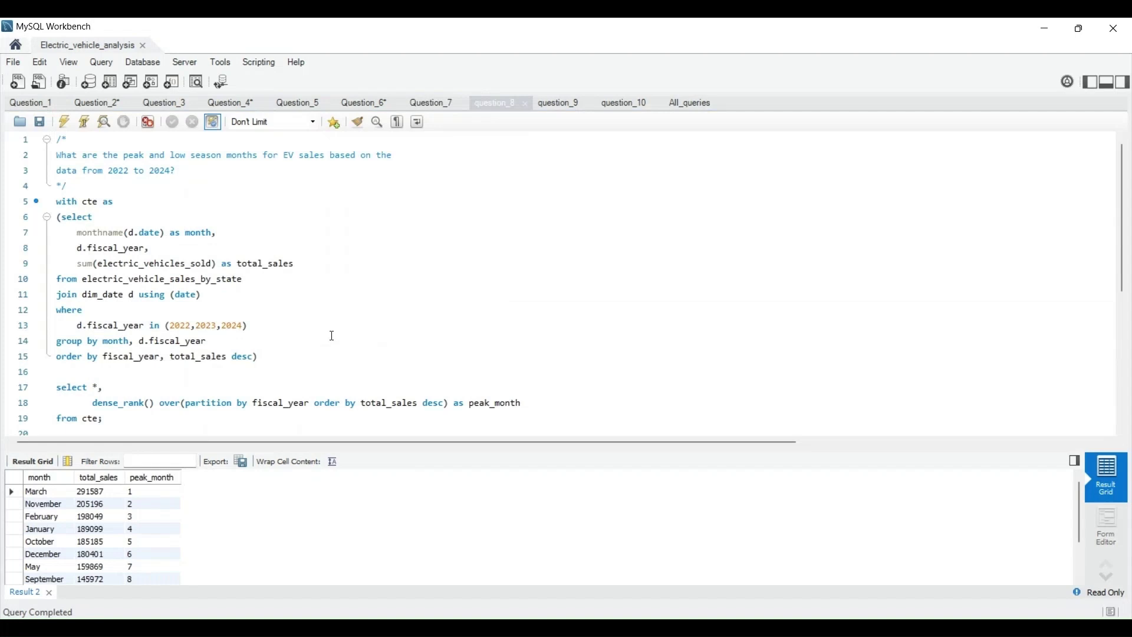
scroll(332, 335, "down", 4)
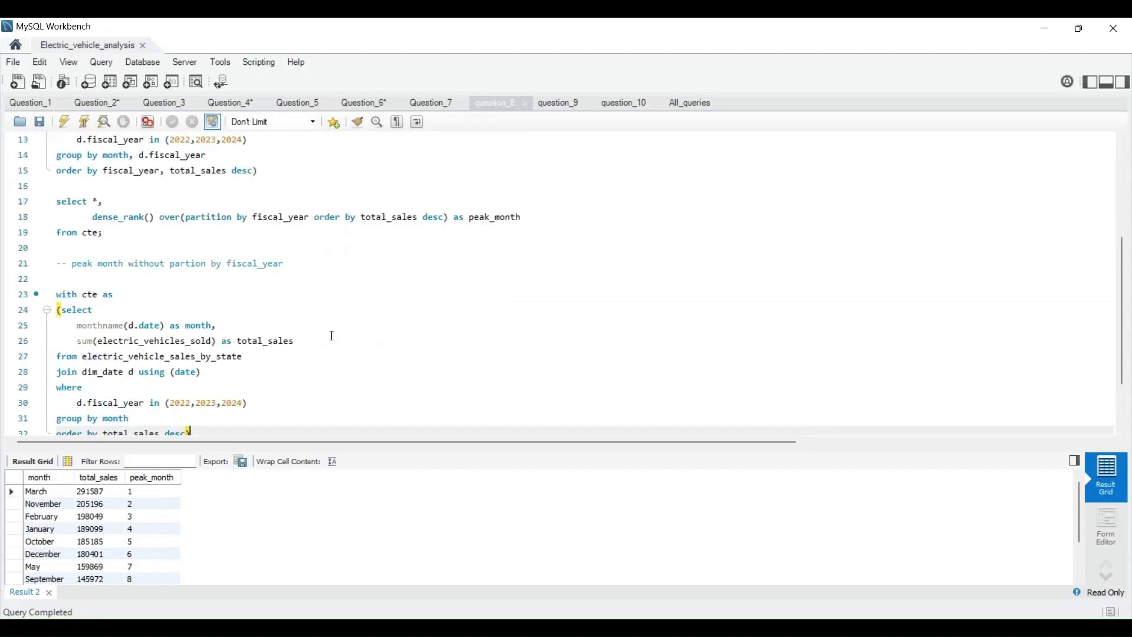
scroll(332, 335, "down", 2)
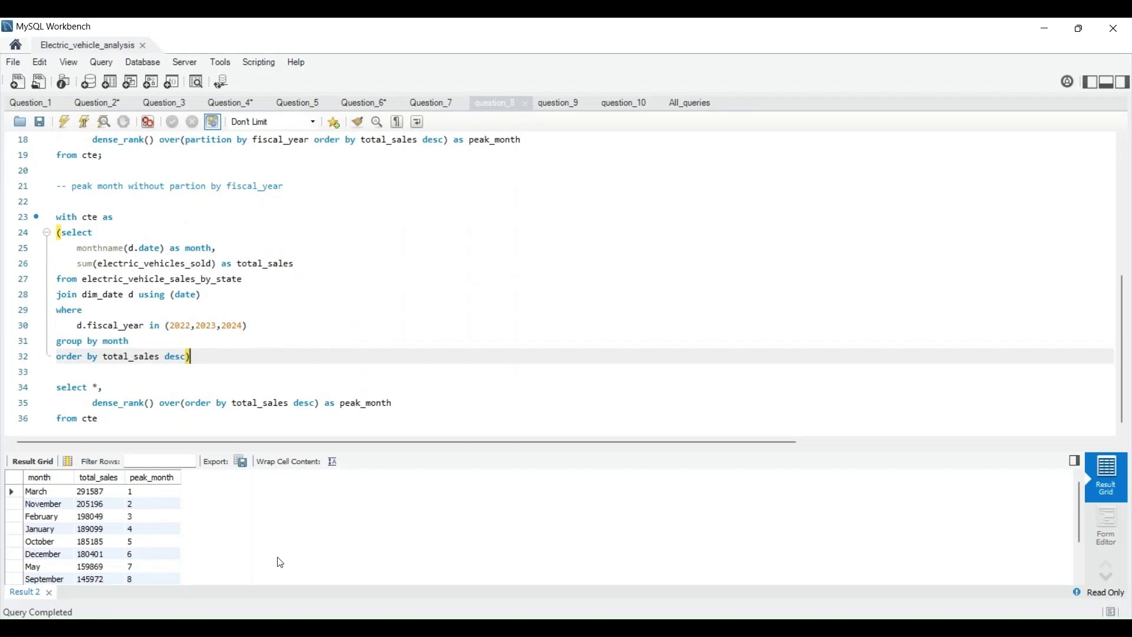
scroll(281, 563, "down", 2)
scroll(281, 563, "up", 2)
Review and run the question_9 query projecting 2030 EV sales for the top 10 states by penetration rate
left_click(559, 104)
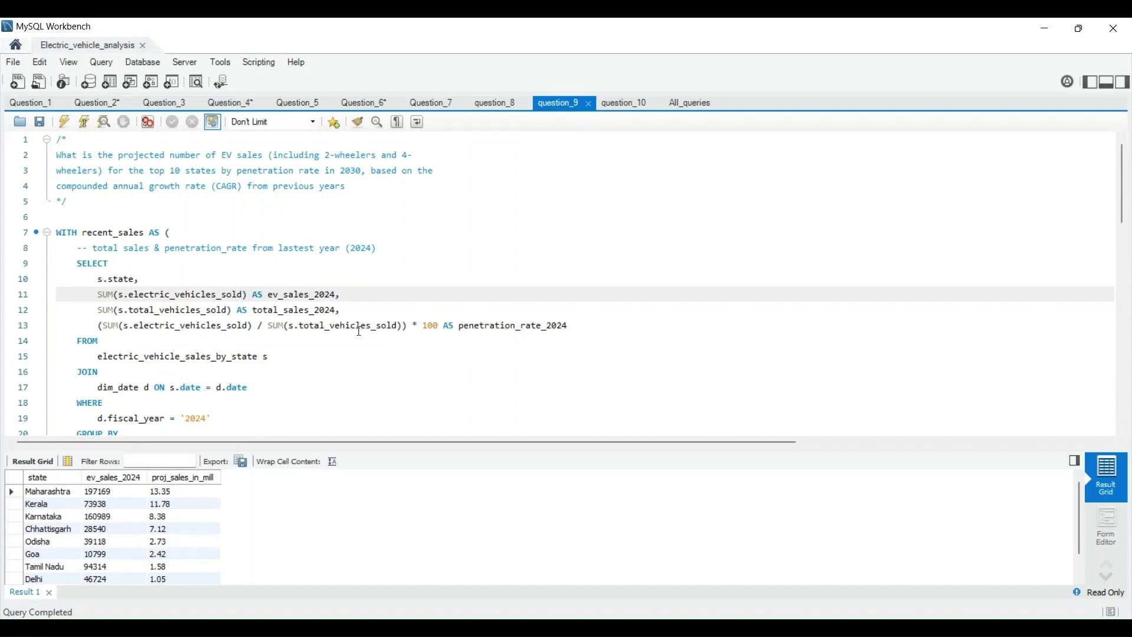
scroll(359, 331, "down", 1)
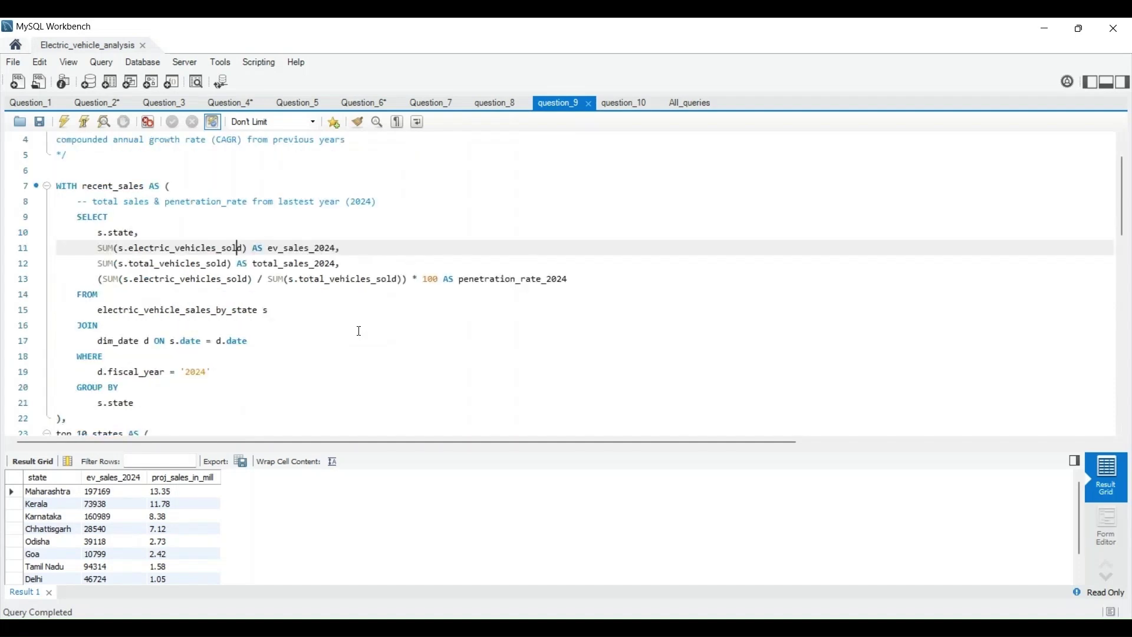
scroll(360, 331, "down", 1)
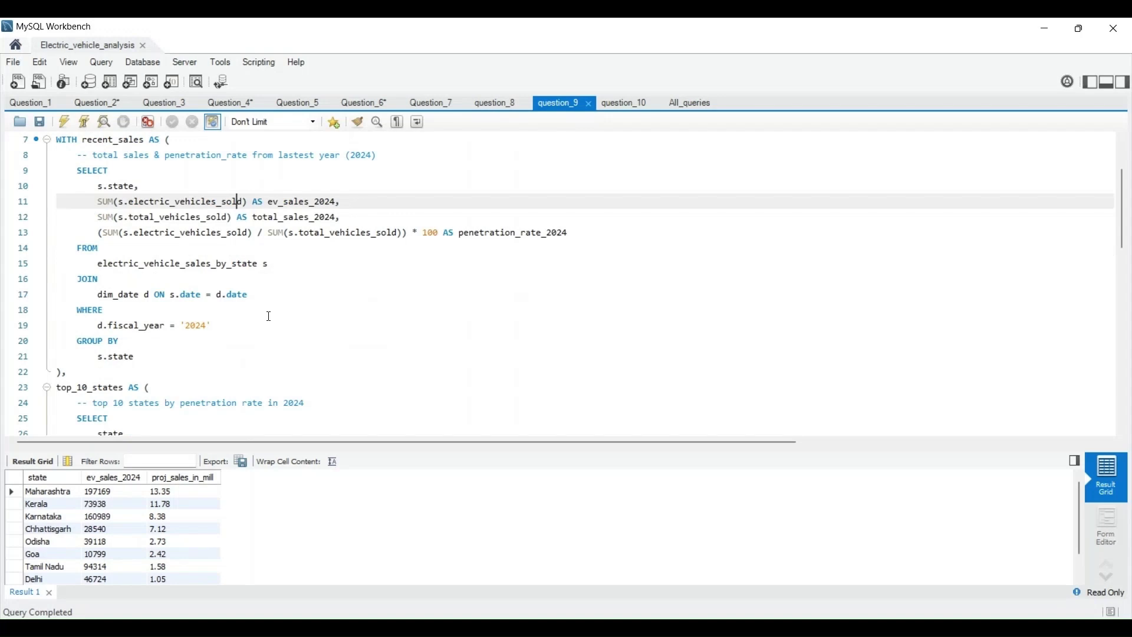
scroll(223, 328, "down", 4)
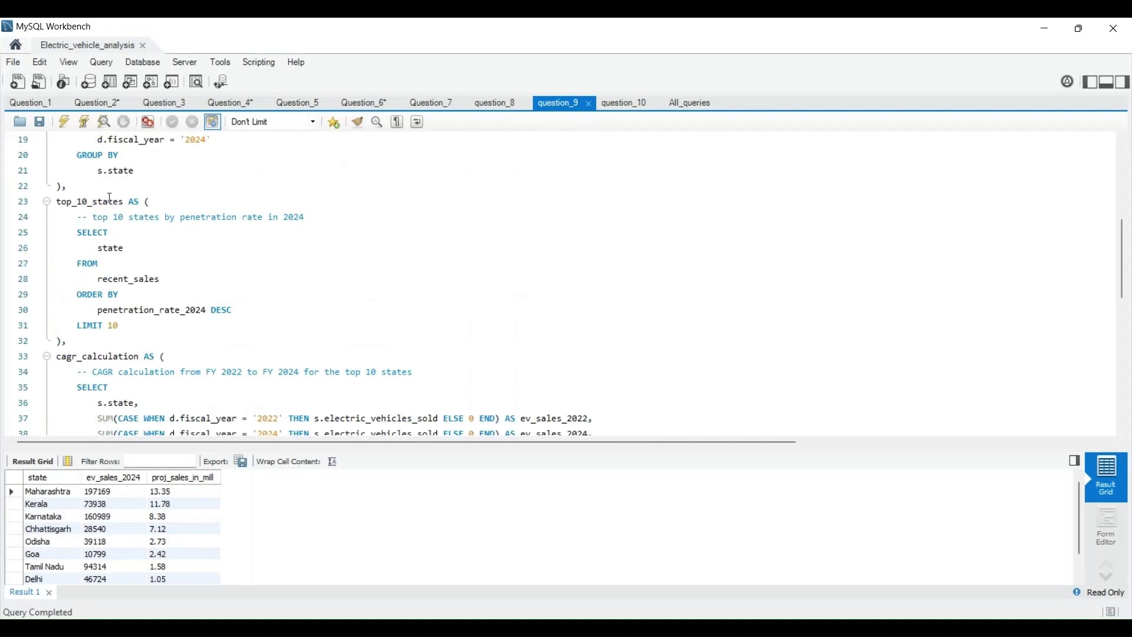
scroll(274, 287, "down", 2)
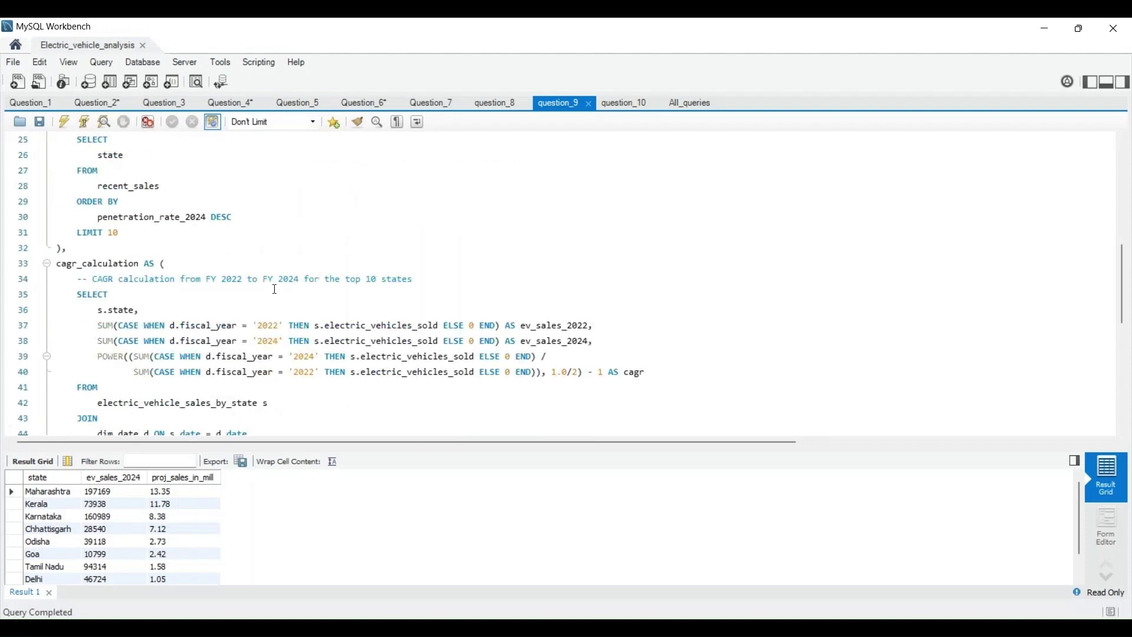
scroll(280, 365, "down", 5)
scroll(281, 360, "up", 2)
scroll(281, 358, "down", 4)
scroll(281, 357, "down", 1)
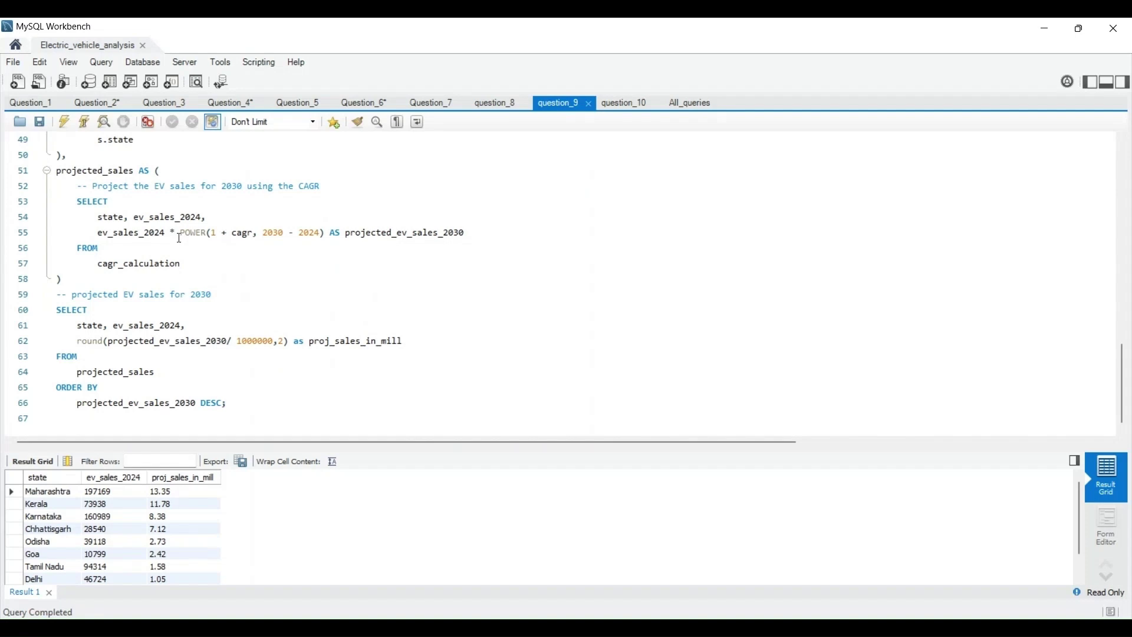
left_click(72, 117)
scroll(333, 379, "up", 10)
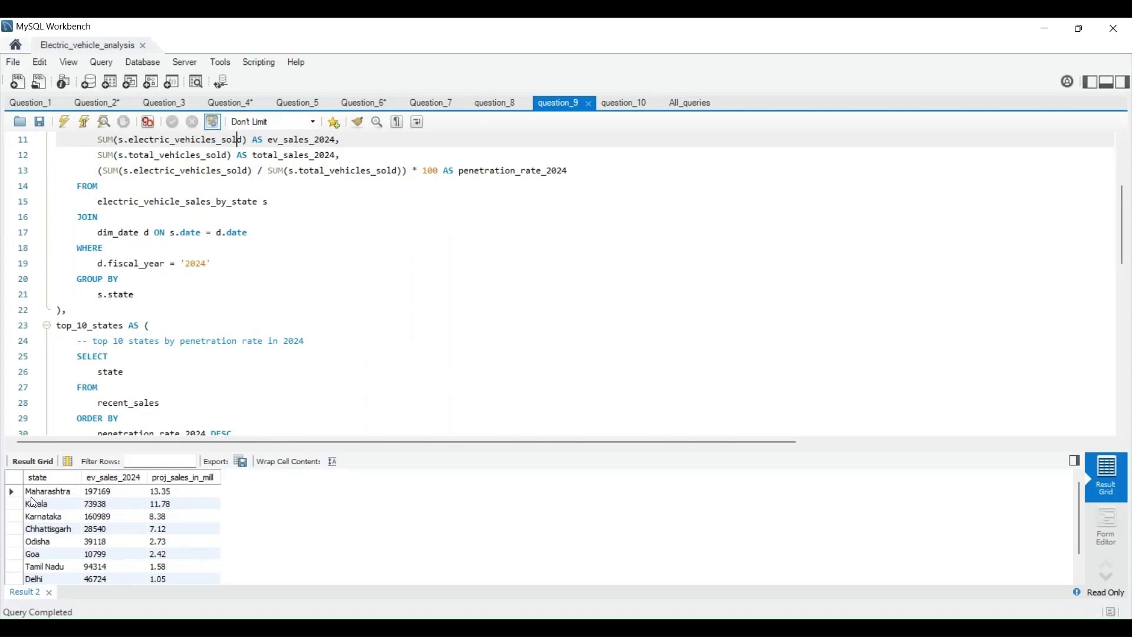
Review and run the question_10 query estimating 2-wheeler and 4-wheeler EV revenue growth for 2022 vs 2024 and 2023 vs 2024
key("ctrl+Tab")
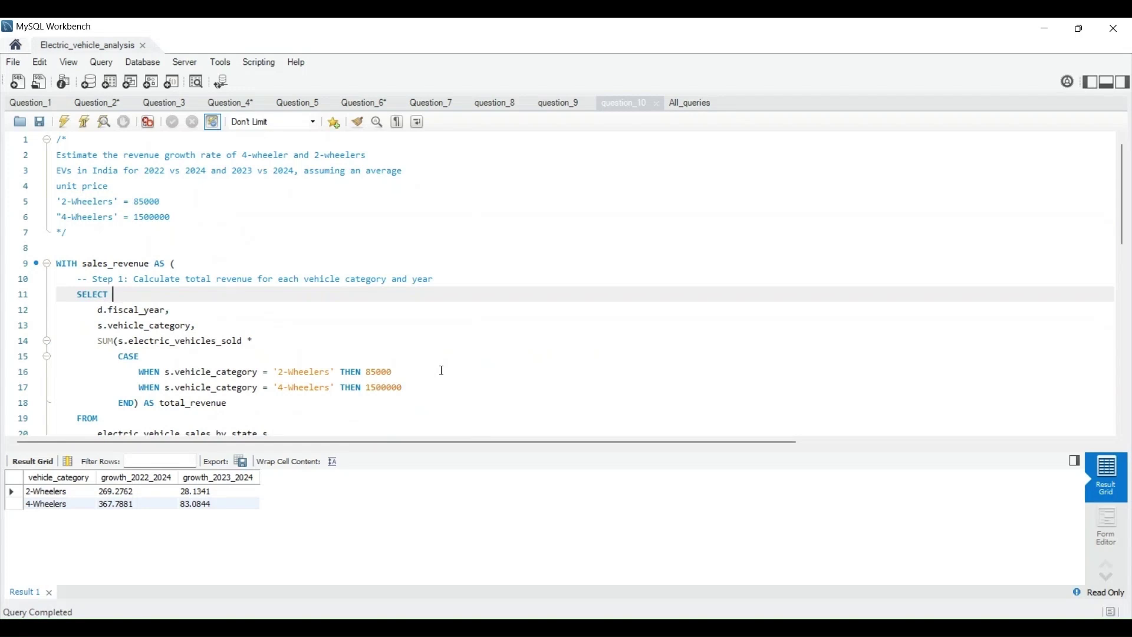
scroll(442, 370, "down", 6)
scroll(442, 370, "up", 6)
scroll(441, 370, "down", 2)
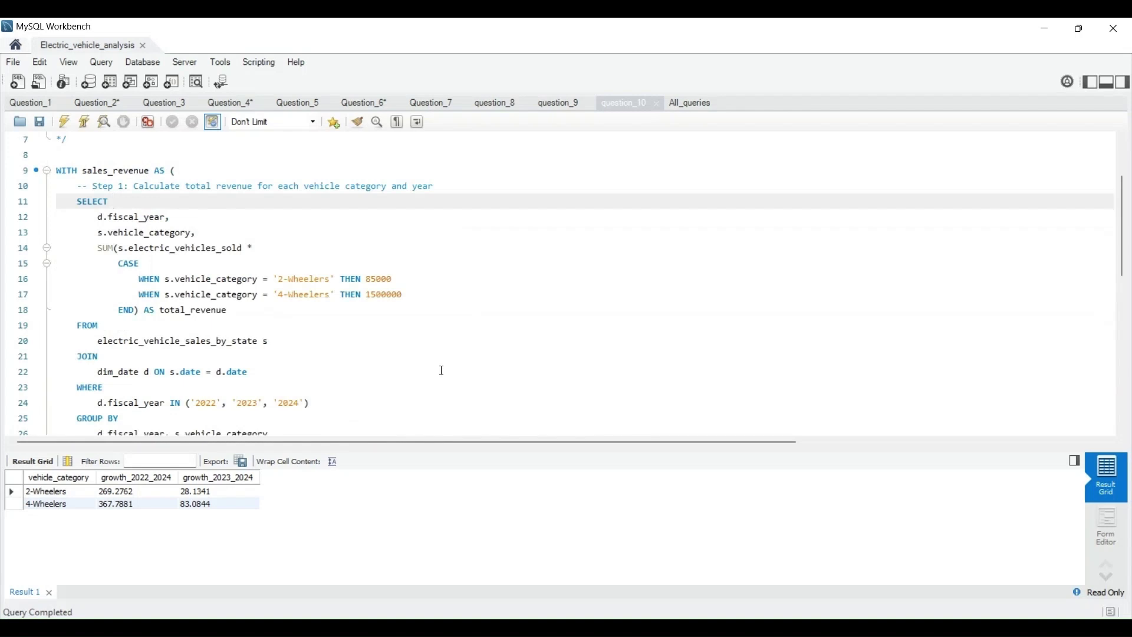
scroll(442, 371, "down", 3)
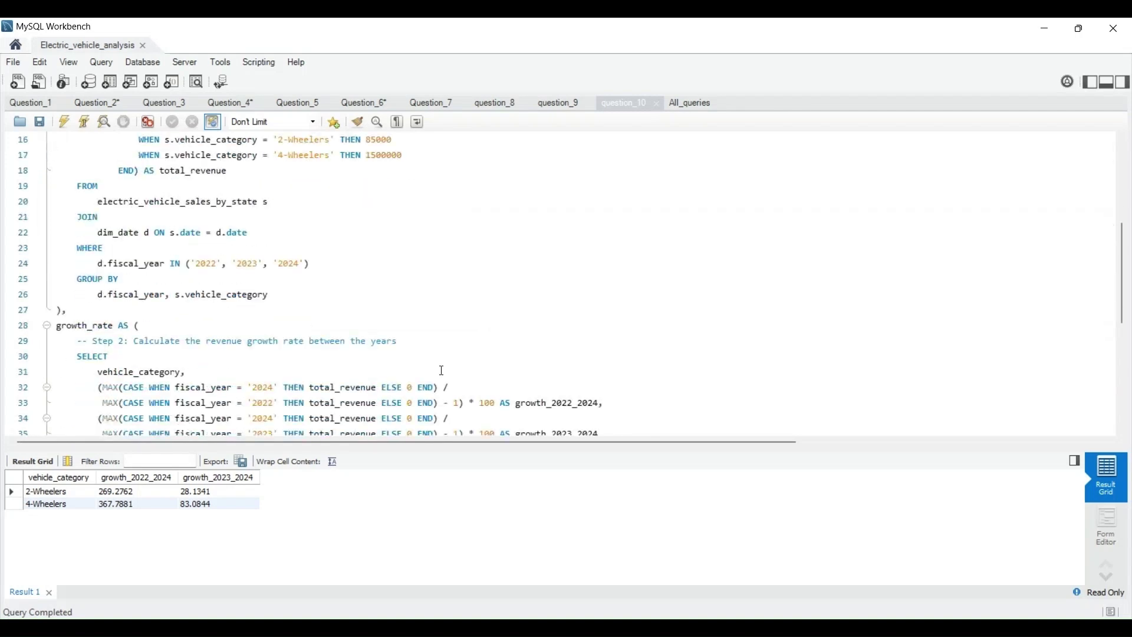
scroll(441, 370, "down", 2)
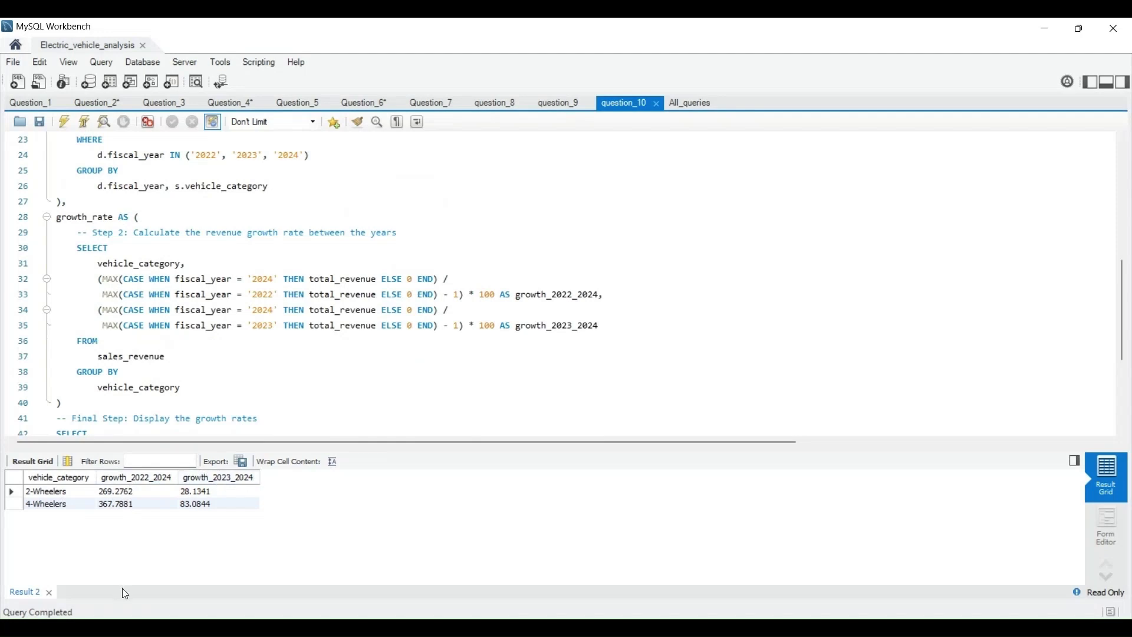
scroll(458, 370, "up", 7)
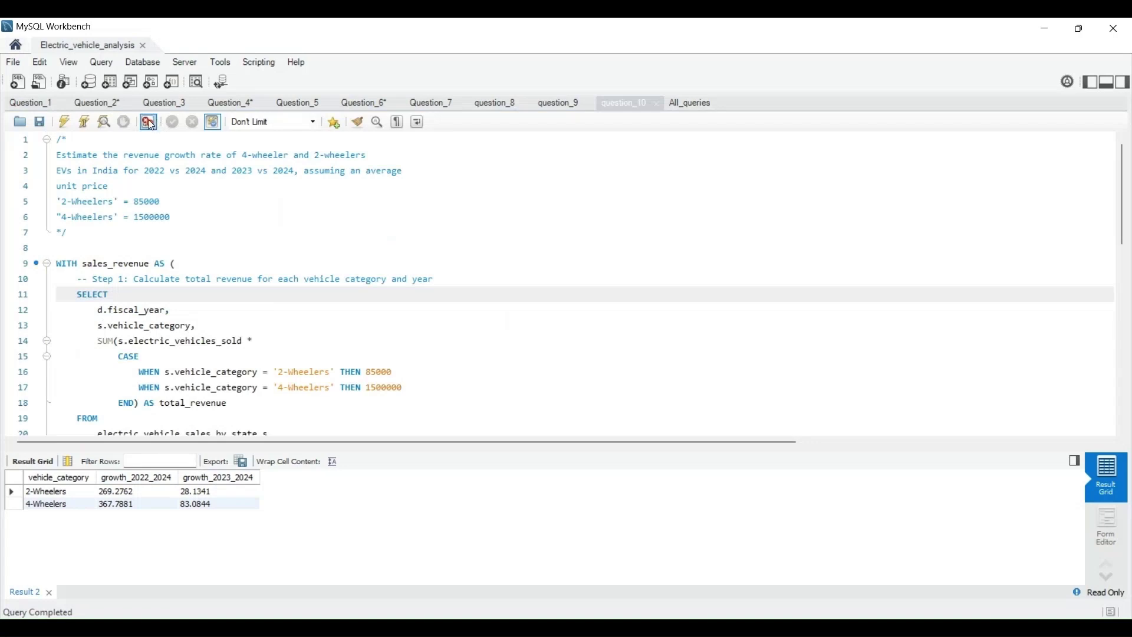
Return to the Question_1 query and show the full list of stored procedures in the ev schema
left_click(49, 101)
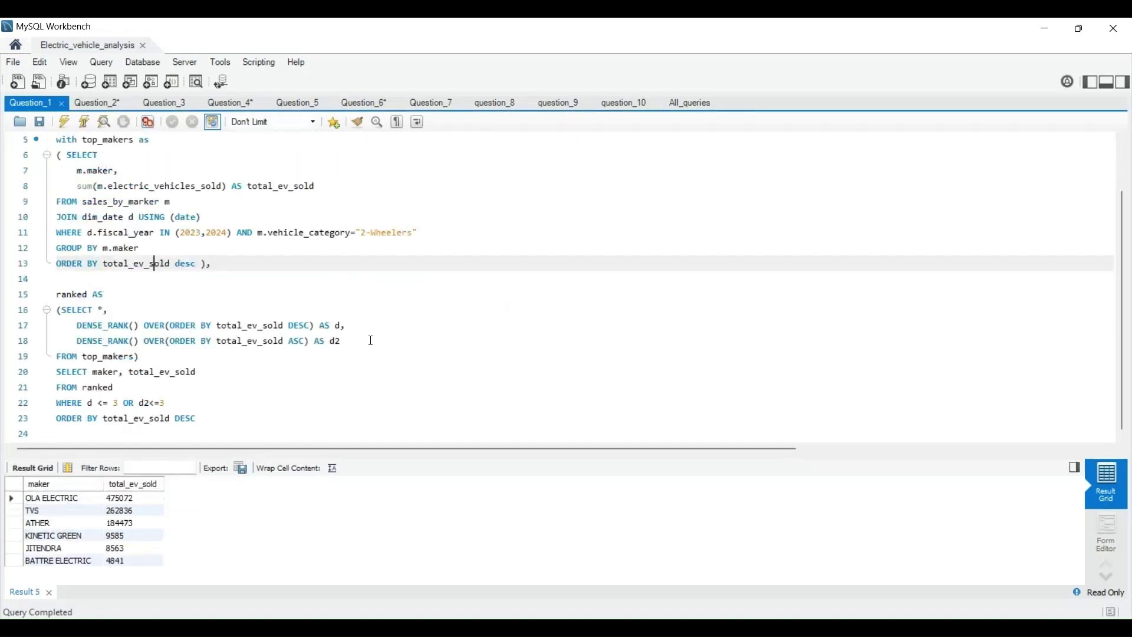
scroll(371, 341, "up", 2)
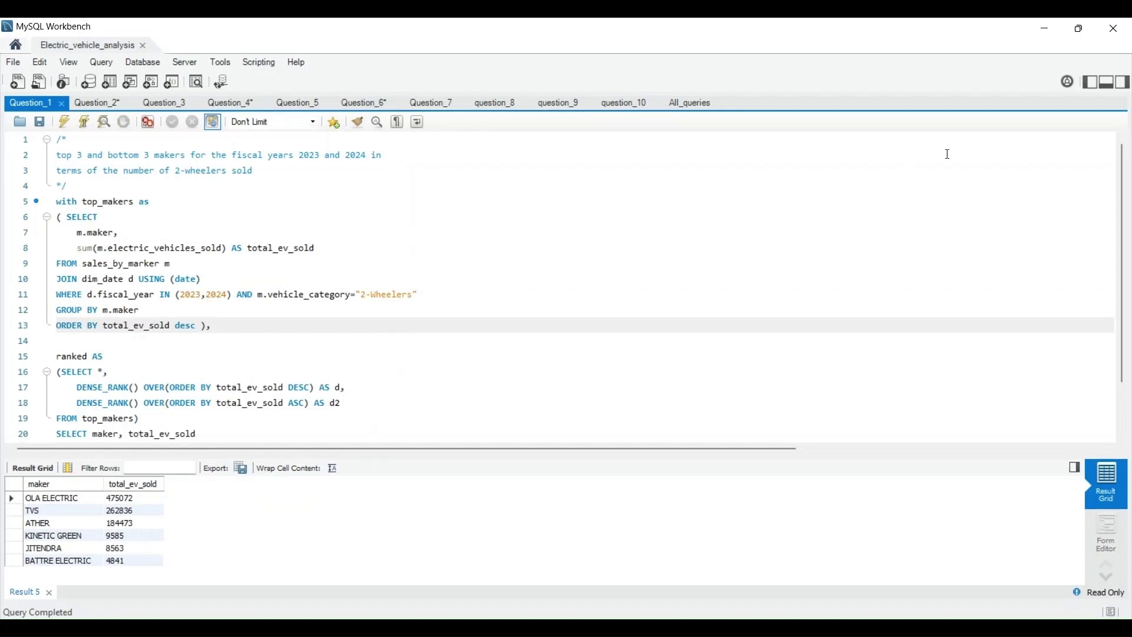
left_click(1091, 81)
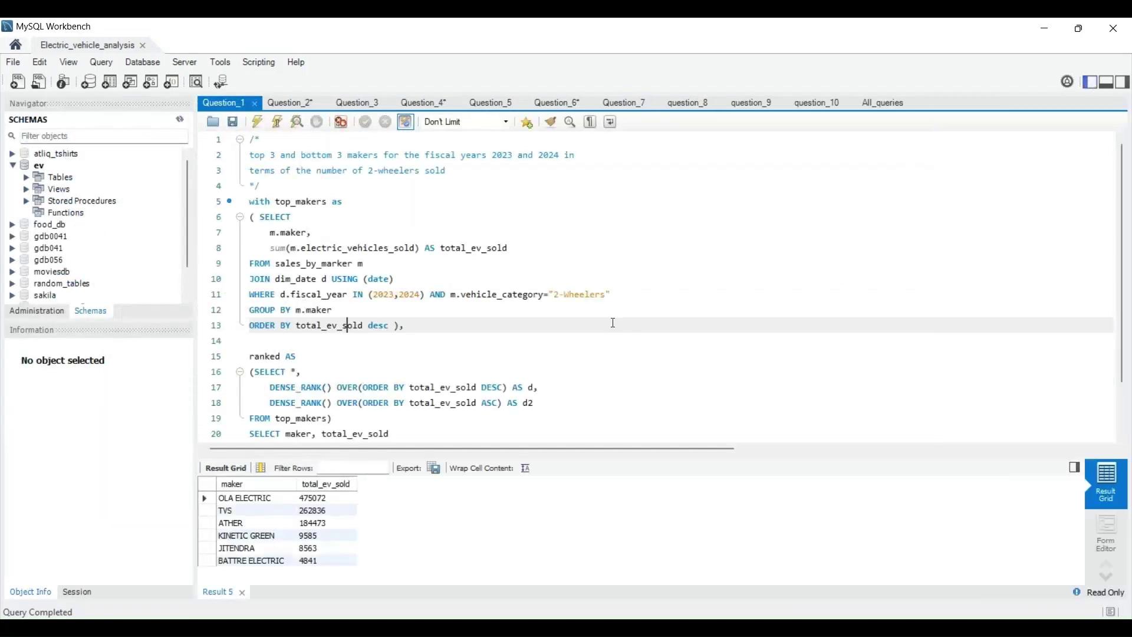
left_click(27, 201)
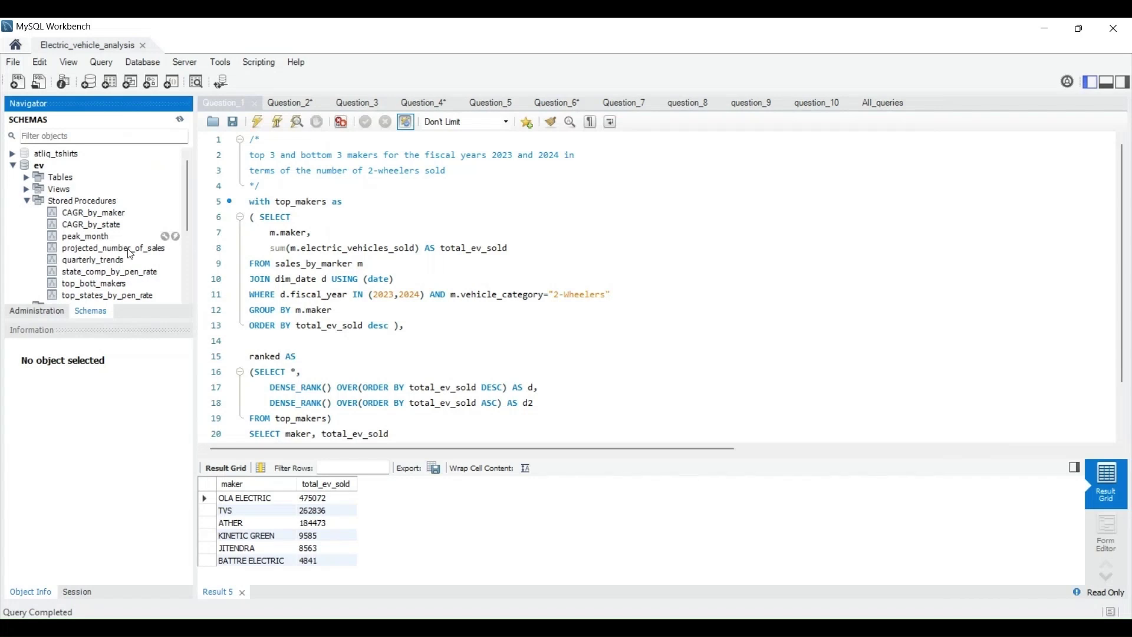
left_click(188, 298)
left_click(188, 299)
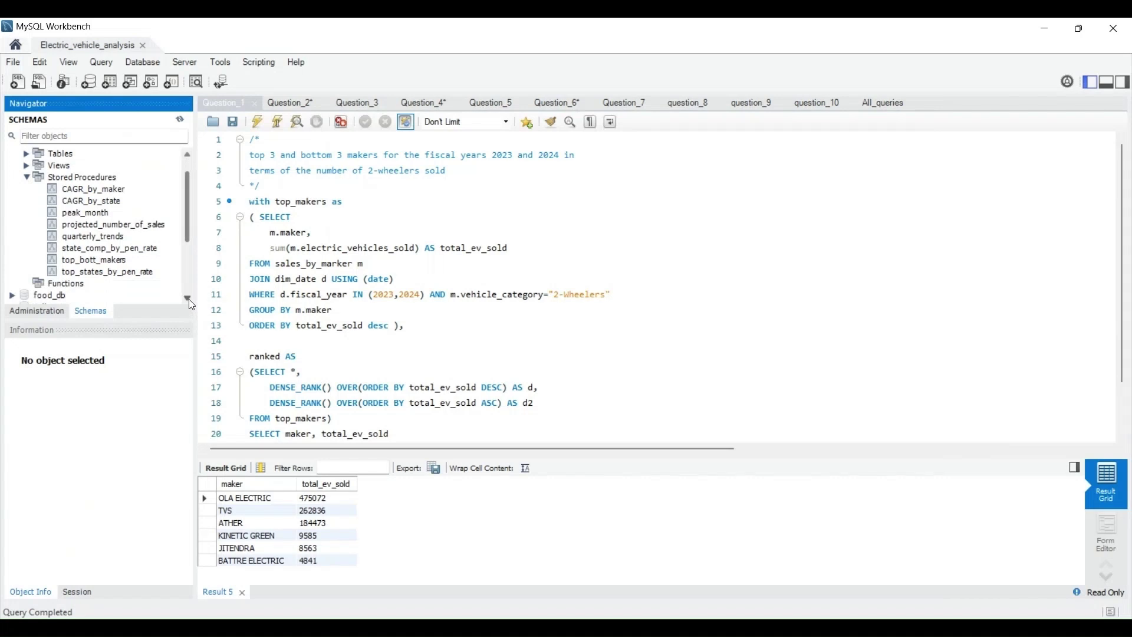
mouse_move(172, 267)
left_click(176, 261)
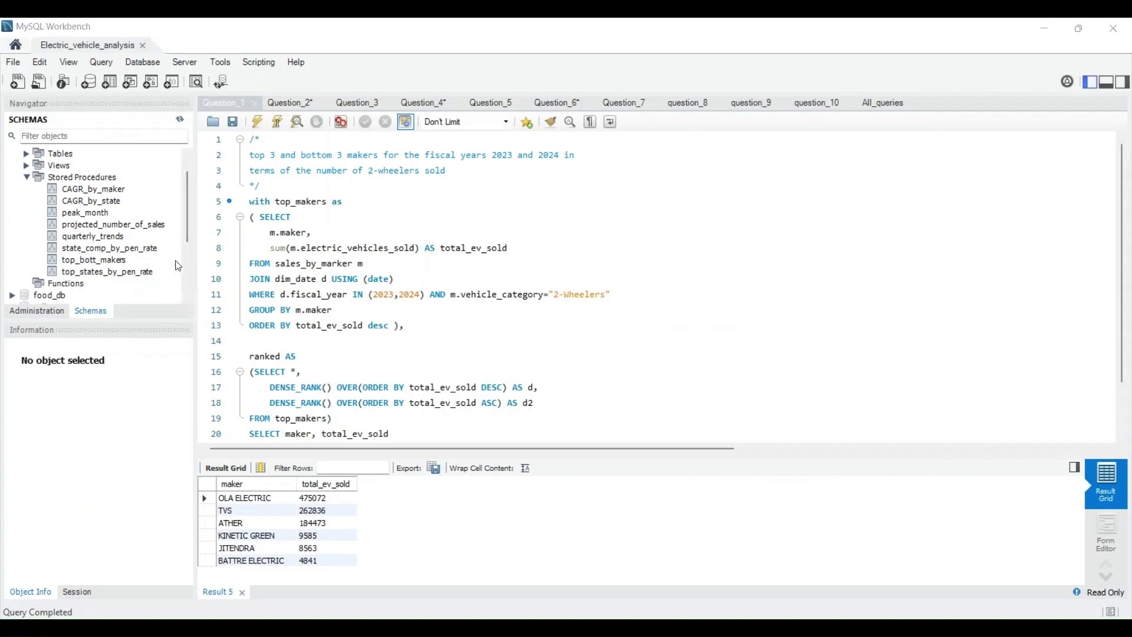